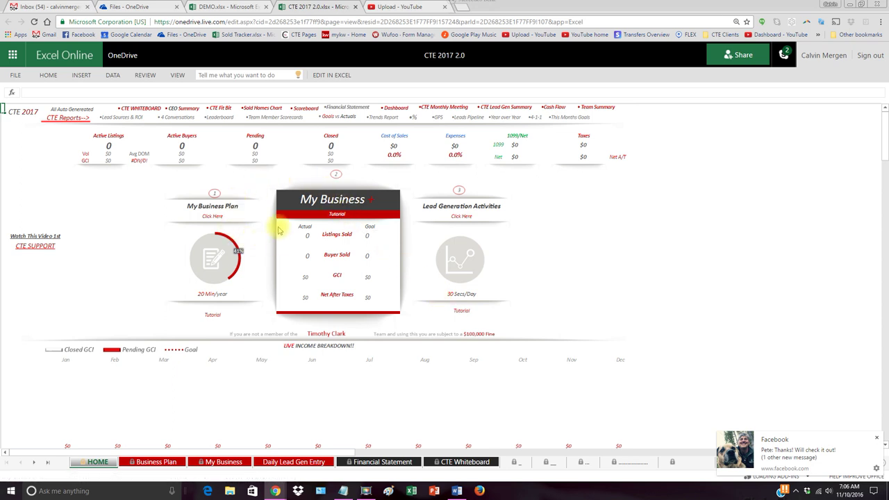
On the Business Plan sheet, set agent type to Individual and review the name, Big Why and tax fields
left_click(229, 210)
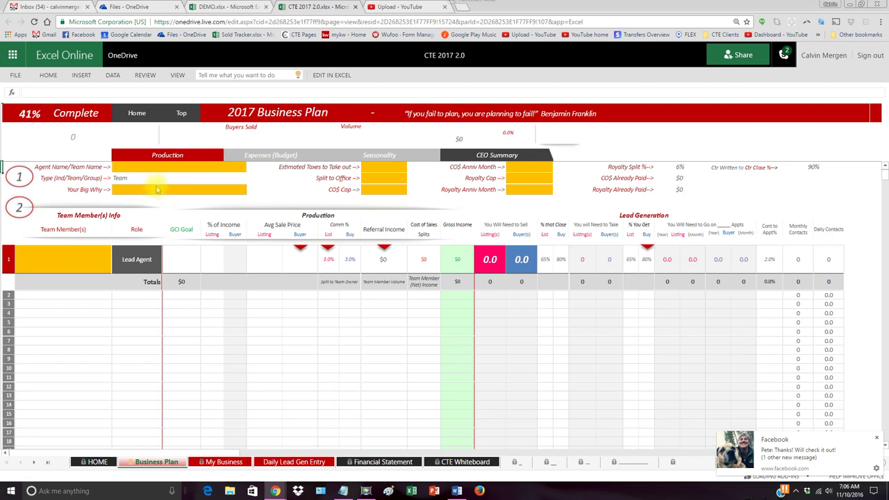
left_click(158, 180)
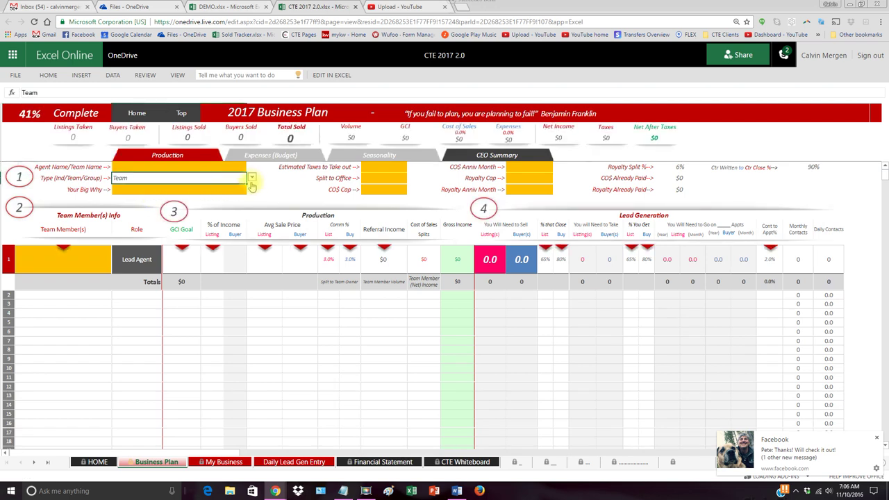
left_click(252, 177)
left_click(177, 184)
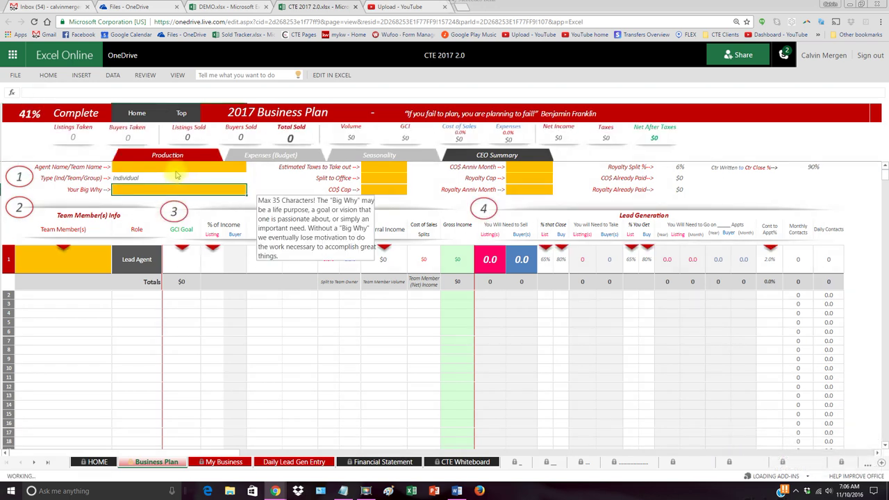
left_click_drag(179, 171, 312, 191)
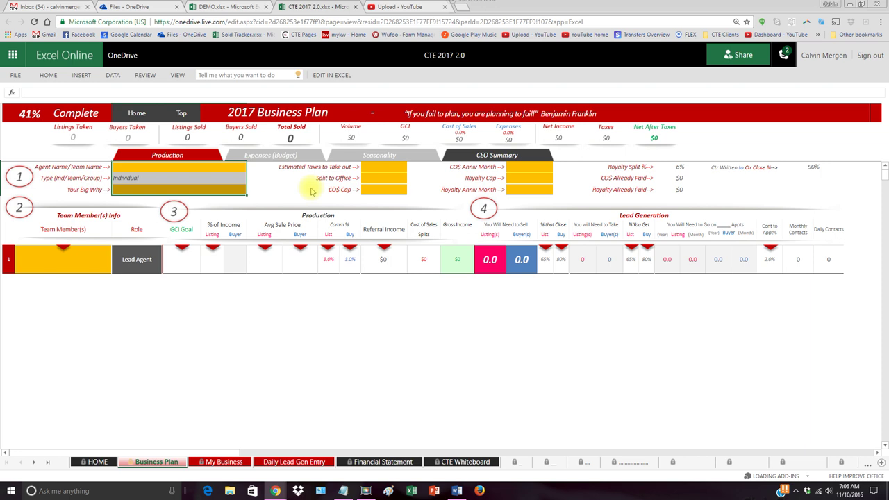
left_click_drag(385, 168, 387, 190)
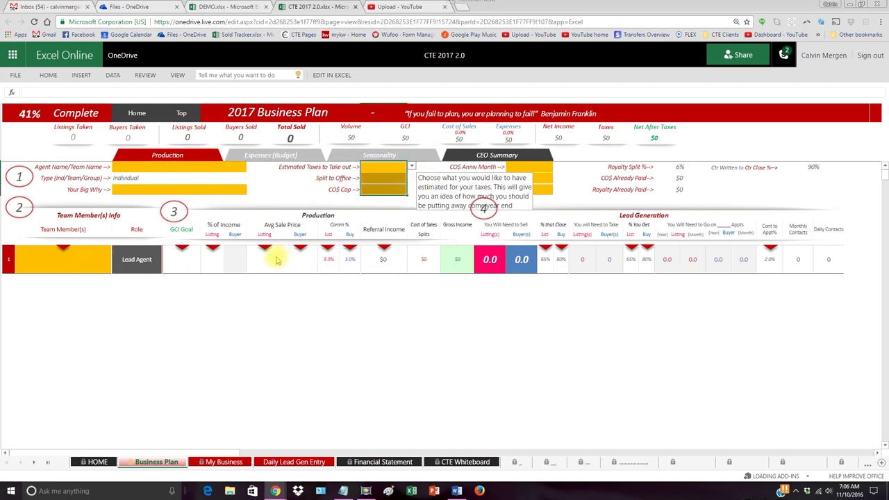
Set agent type back to Team and review the team members' names, roles and GCI Goal cells
left_click(208, 178)
left_click(252, 179)
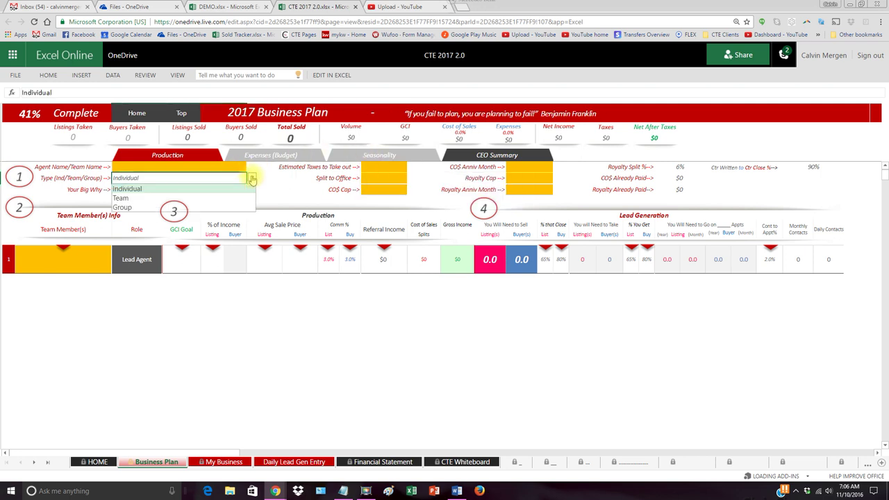
left_click(131, 199)
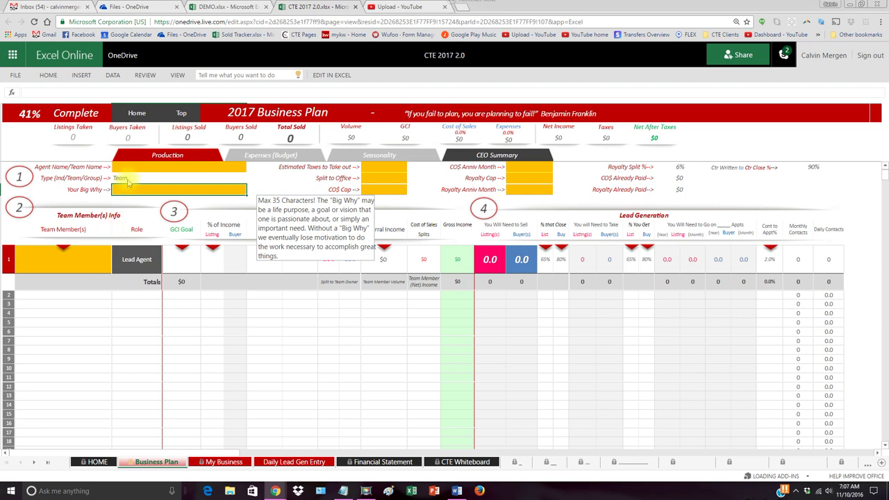
left_click_drag(96, 299, 108, 385)
left_click(146, 296)
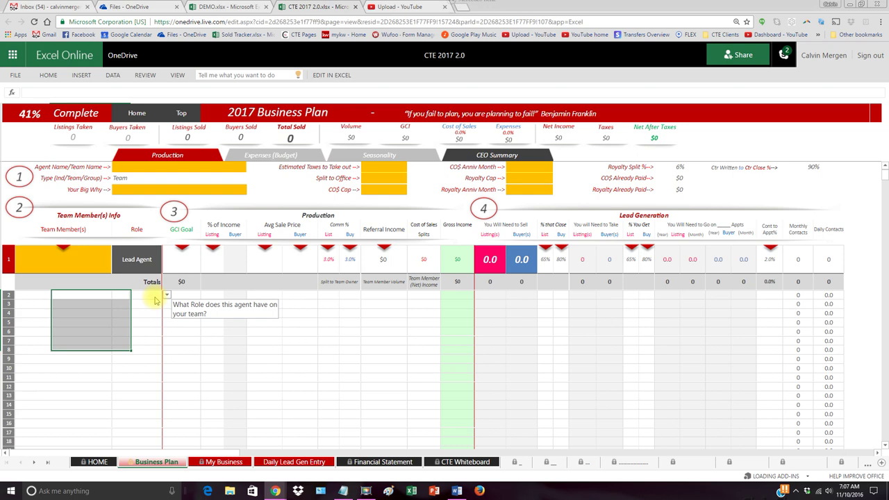
left_click(166, 295)
left_click(167, 294)
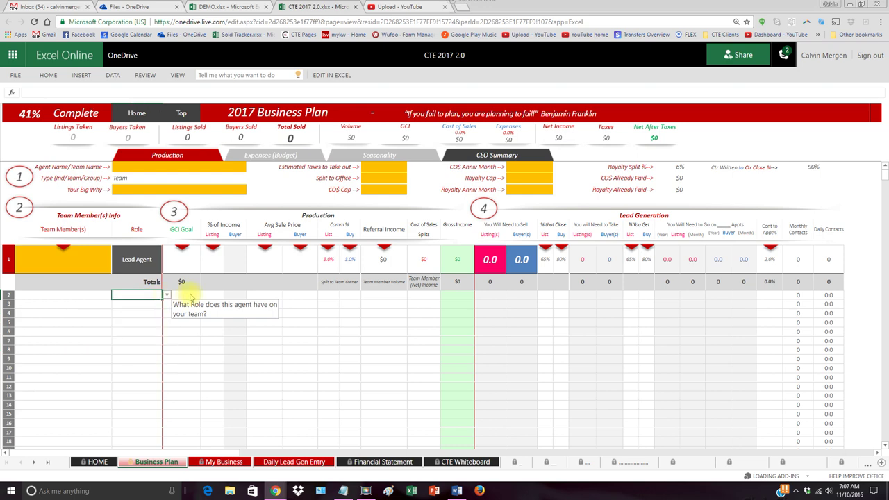
left_click_drag(190, 297, 196, 336)
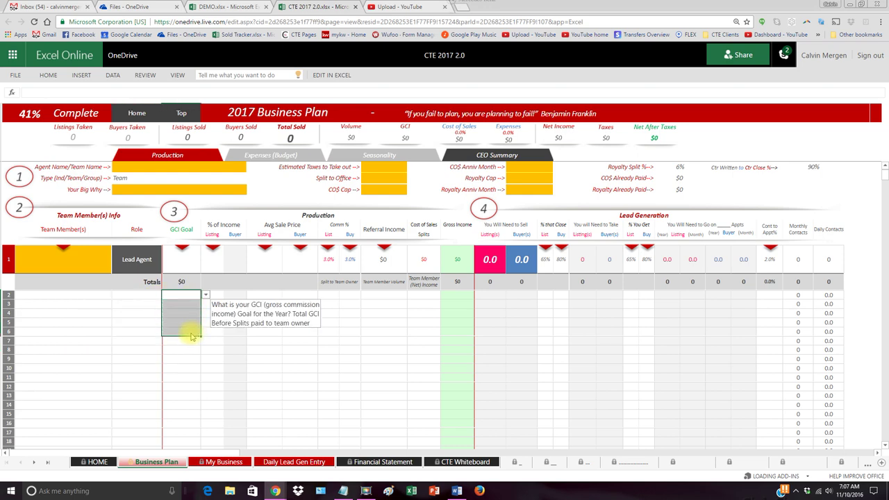
On My Business, start an Active listing at '123 anywhere dr' and fill in the client name
left_click(136, 112)
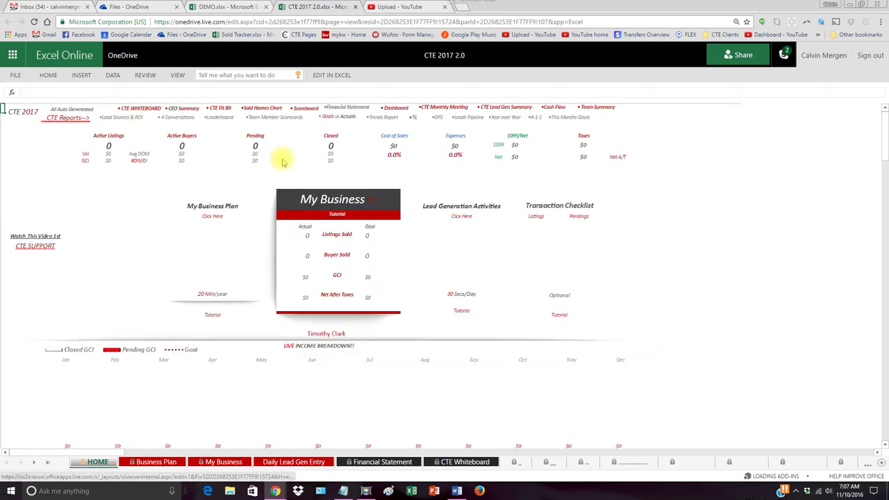
left_click(325, 205)
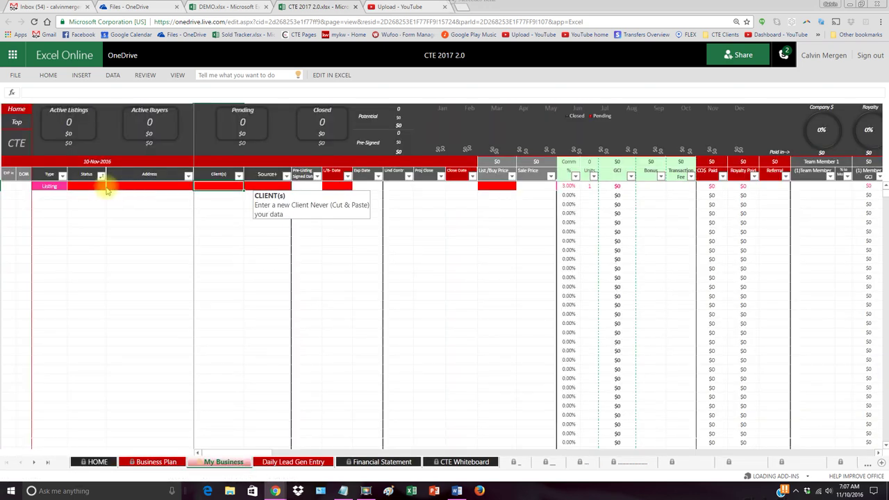
left_click(108, 188)
left_click(109, 187)
left_click(83, 208)
left_click(131, 188)
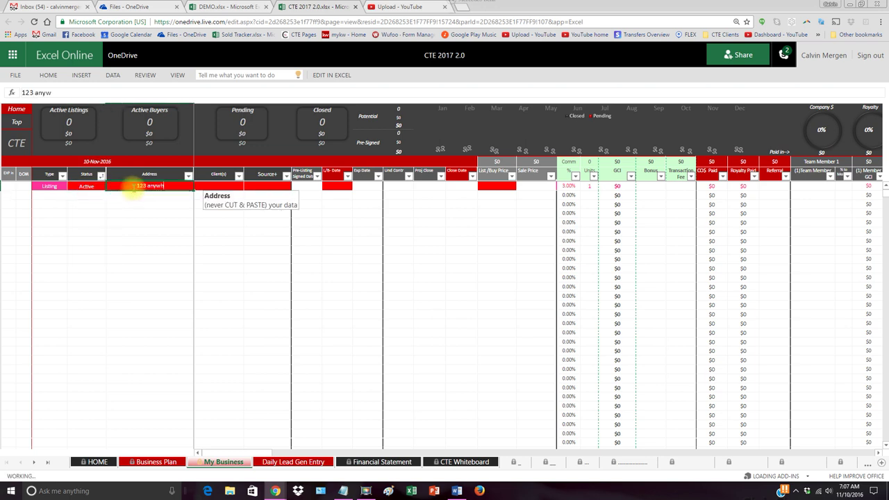
type("123 anywhere dr")
key("Tab")
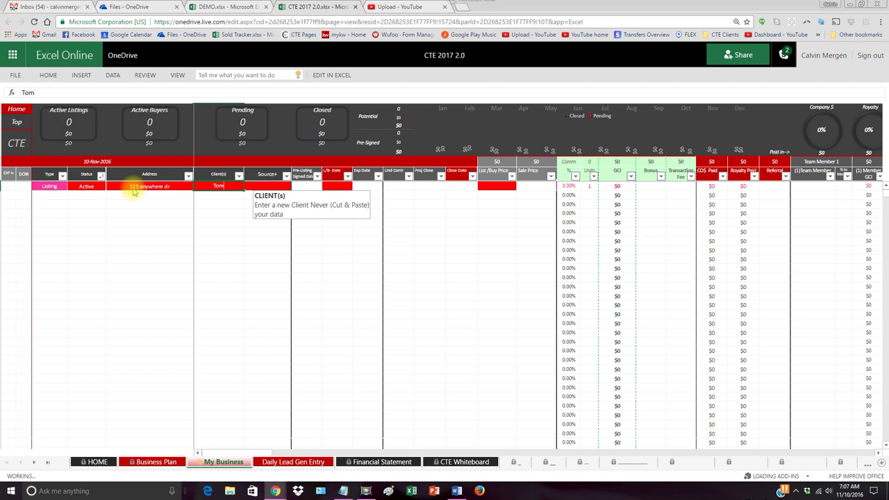
key("Tab")
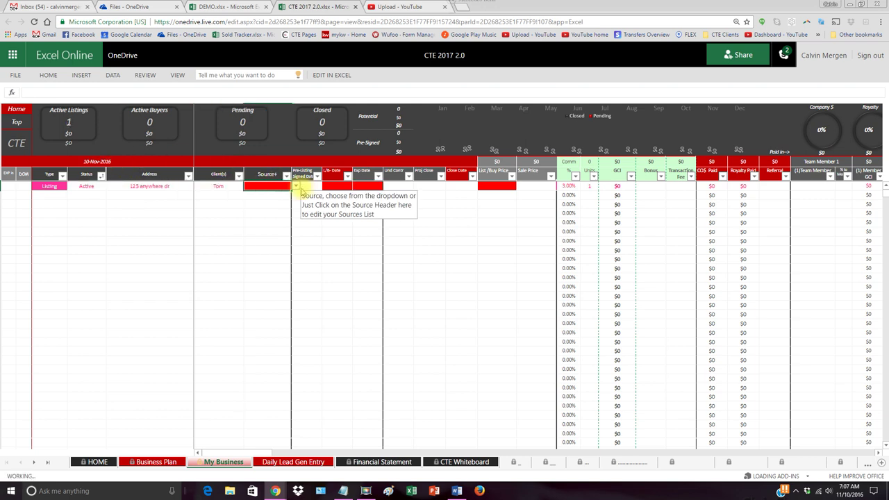
Set the listing's lead source to FSBO, listing date 11/6/16 and expiration 3/15/17
left_click(295, 186)
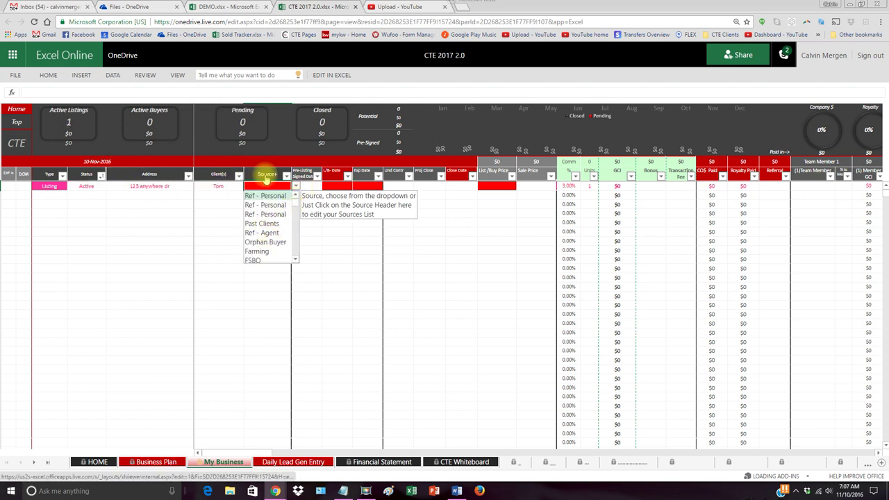
left_click(255, 260)
left_click(349, 186)
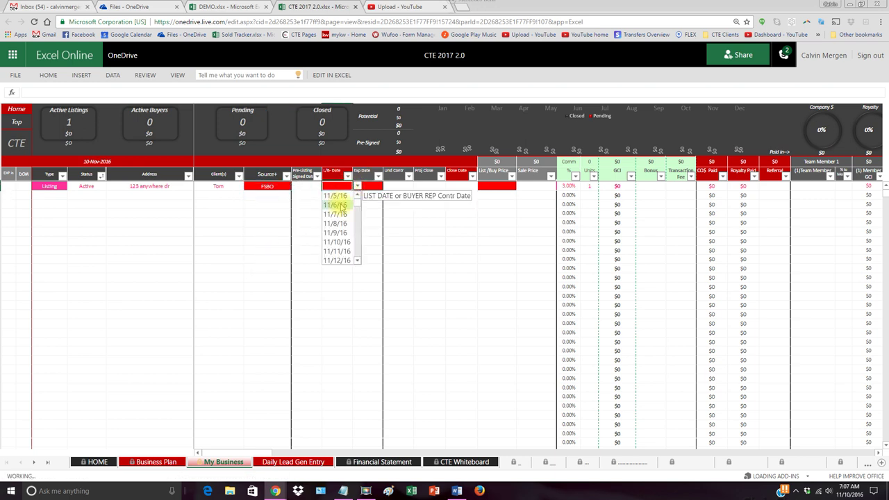
left_click(373, 186)
left_click(388, 188)
scroll(366, 222, "down", 20)
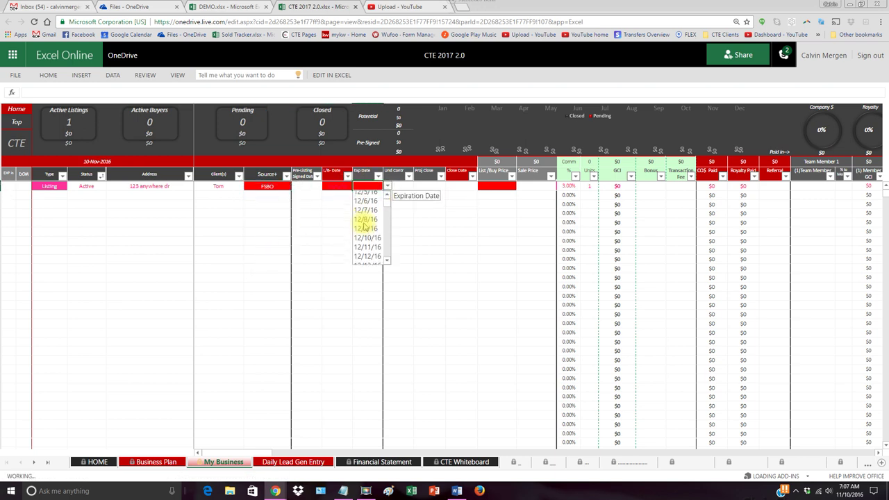
scroll(366, 222, "up", 18)
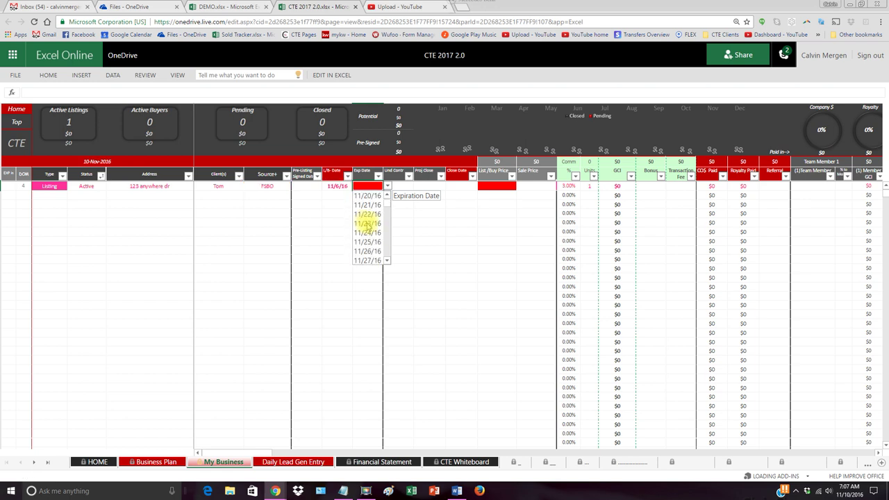
scroll(368, 229, "down", 13)
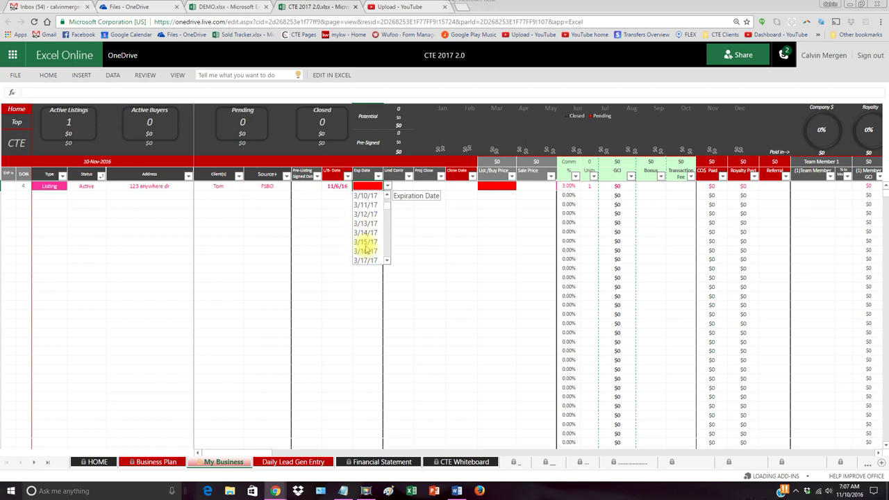
left_click(365, 242)
Enter a $500,000 list price, then check the Team Member cell and GCI formula
left_click(479, 184)
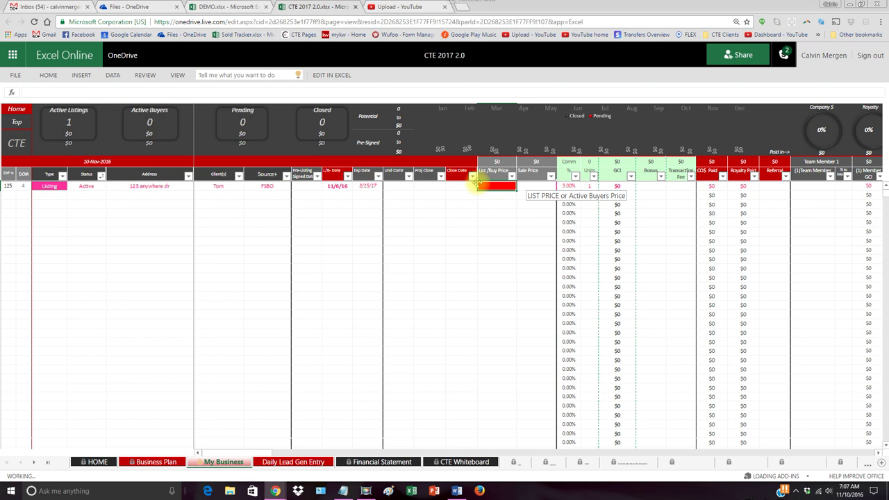
key("Return")
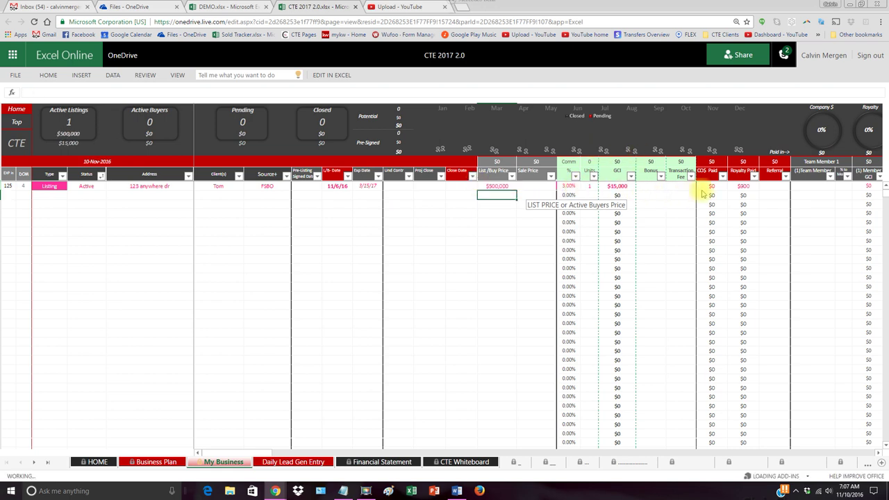
left_click(831, 187)
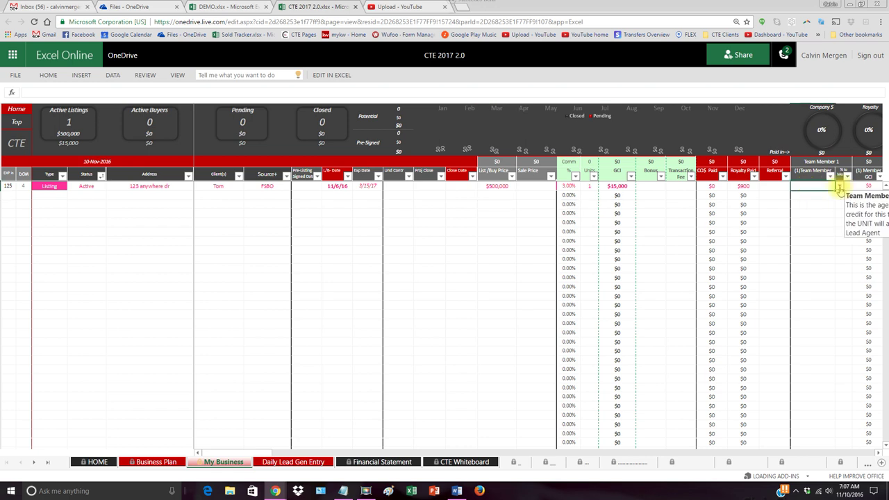
left_click(604, 186)
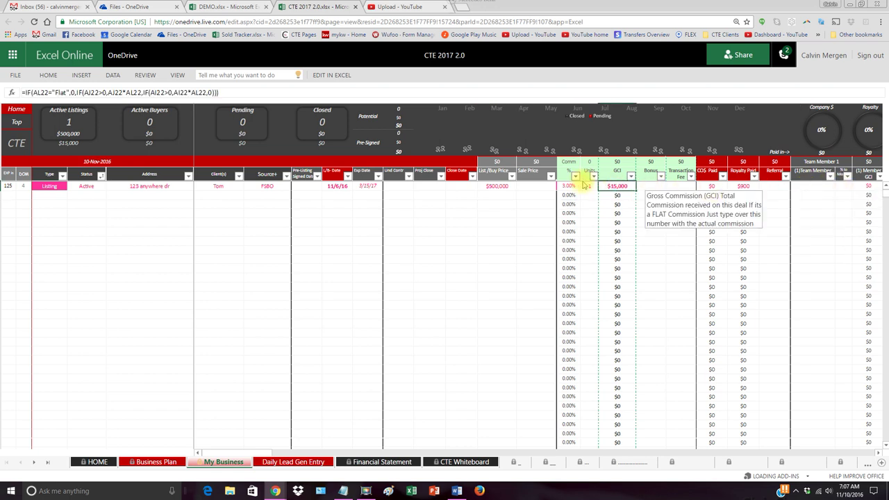
In the DEMO workbook's HOME dashboard, review the Total GCI, Goal and Difference rows below the income chart
left_click(21, 109)
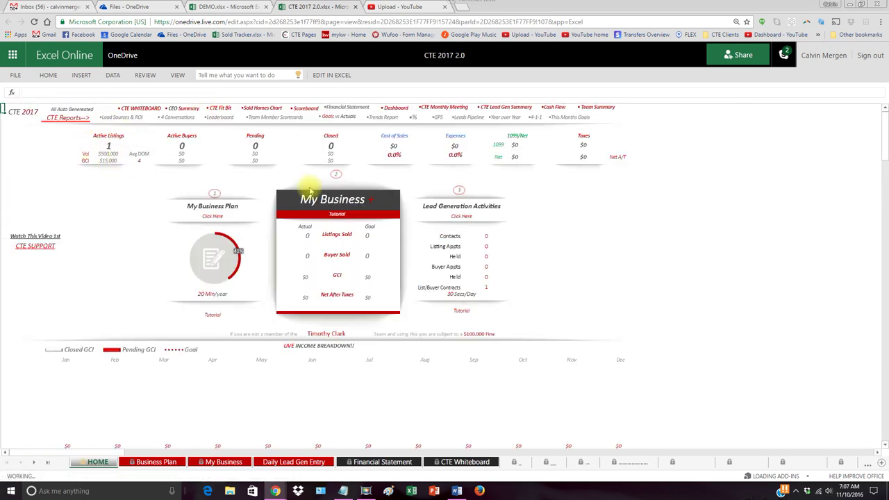
left_click(243, 5)
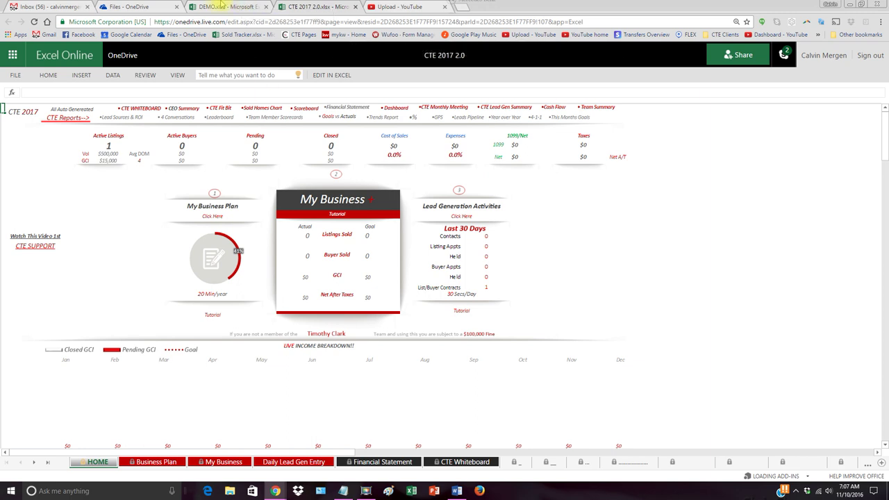
left_click(109, 139)
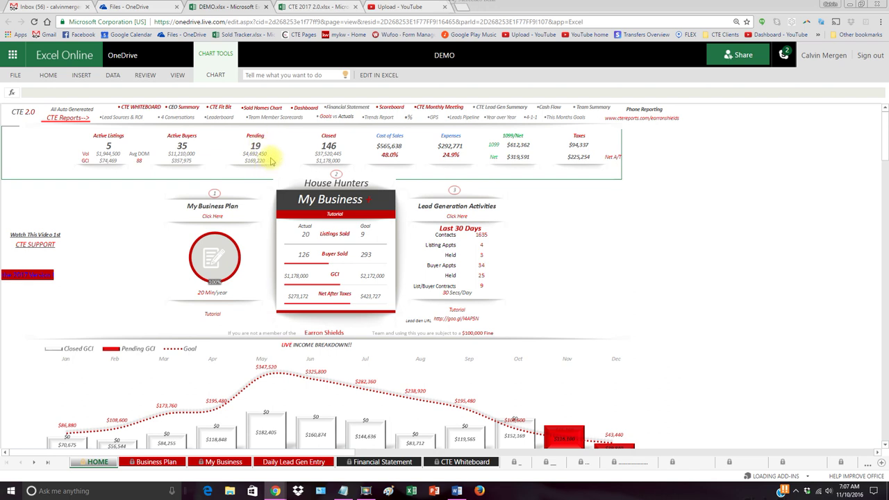
left_click(683, 206)
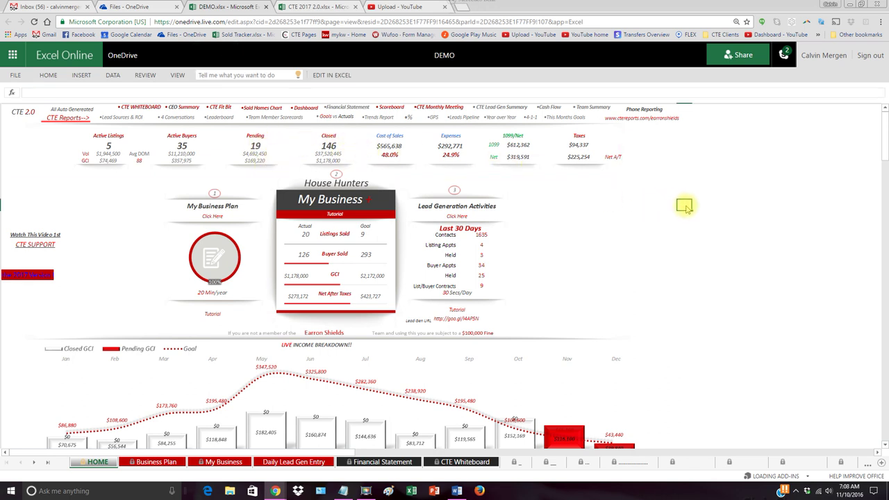
scroll(684, 205, "down", 1)
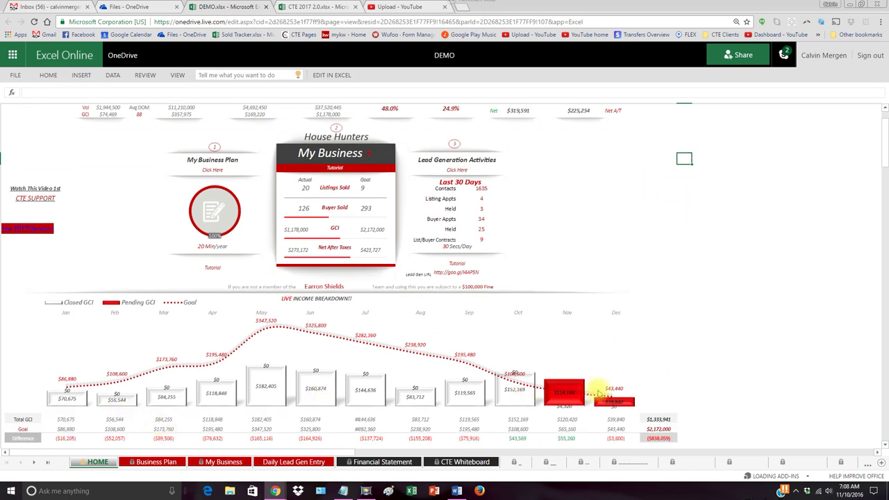
scroll(631, 383, "up", 1)
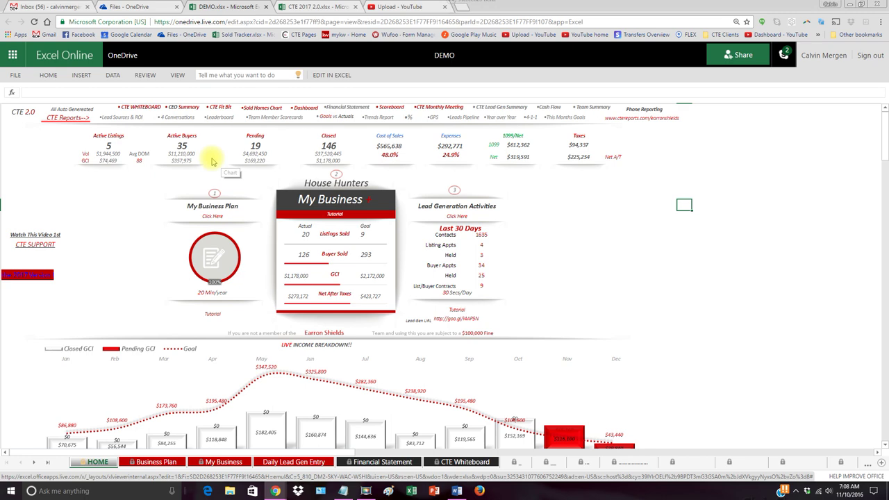
Visit the CTE Whiteboard, House Hunters and CTE Fit Bit gauge sheets, returning to HOME between each
left_click(139, 108)
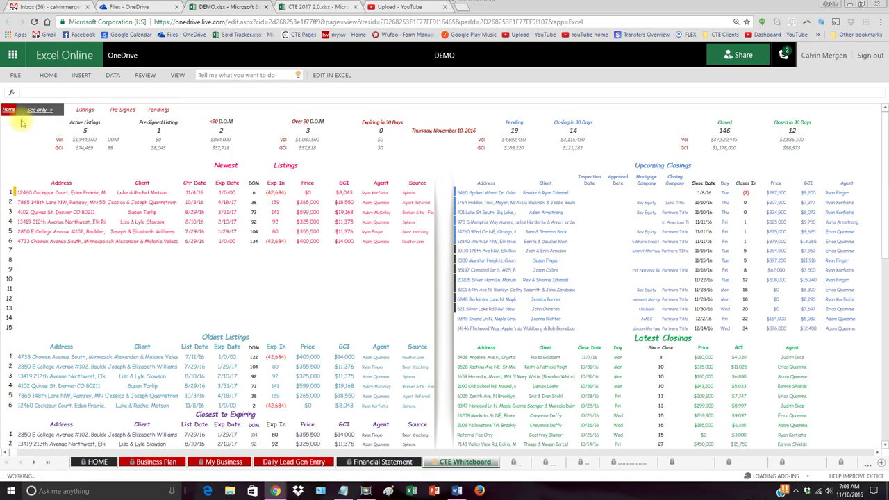
left_click(9, 111)
left_click(178, 109)
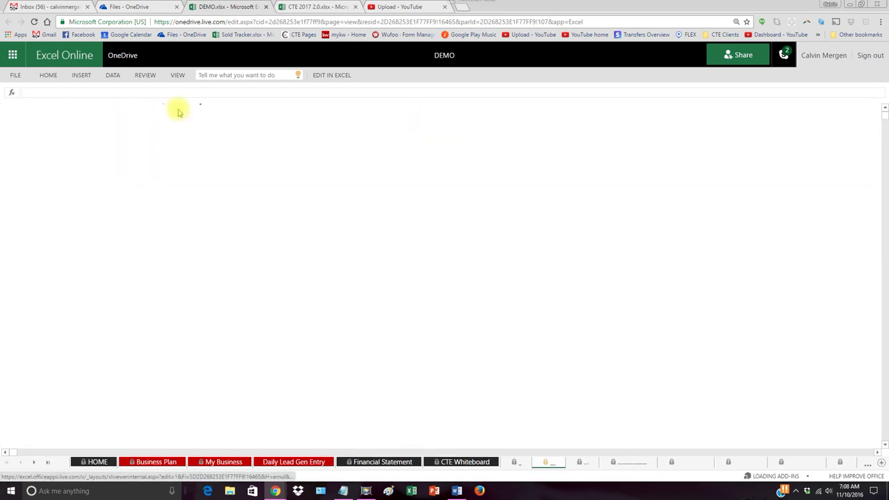
left_click(17, 111)
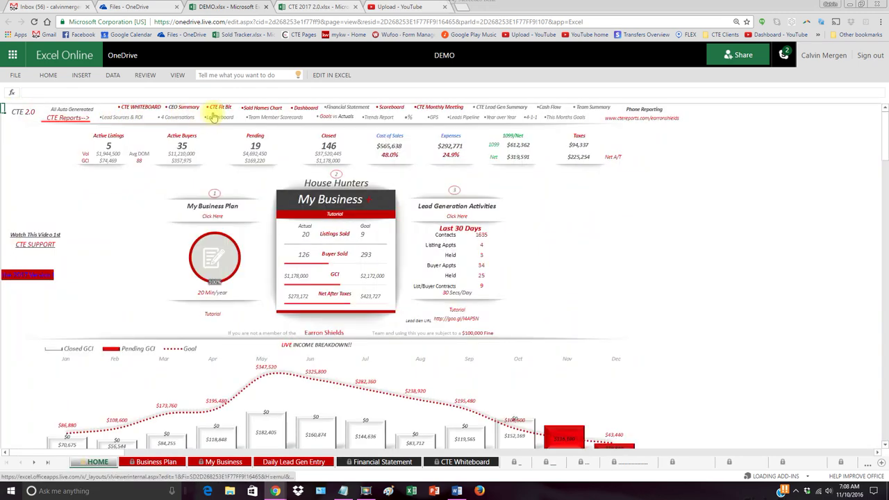
left_click(217, 109)
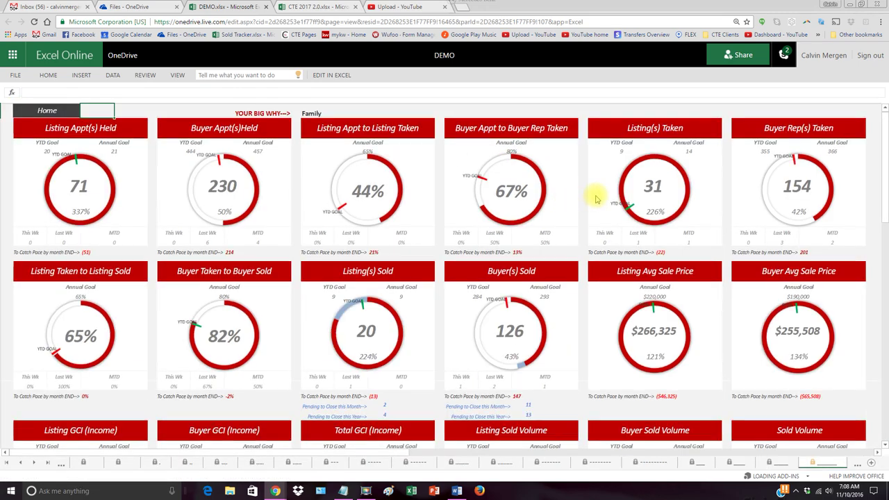
scroll(591, 198, "down", 3)
scroll(595, 199, "up", 3)
left_click(16, 111)
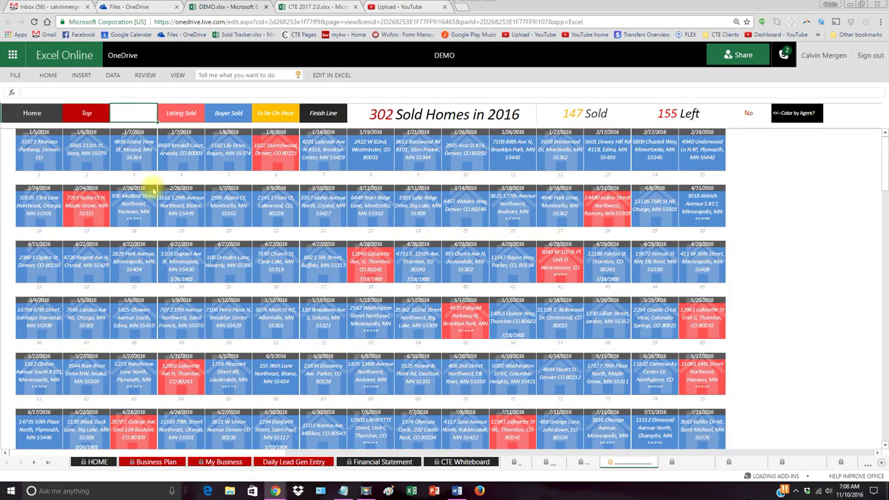
scroll(234, 186, "down", 6)
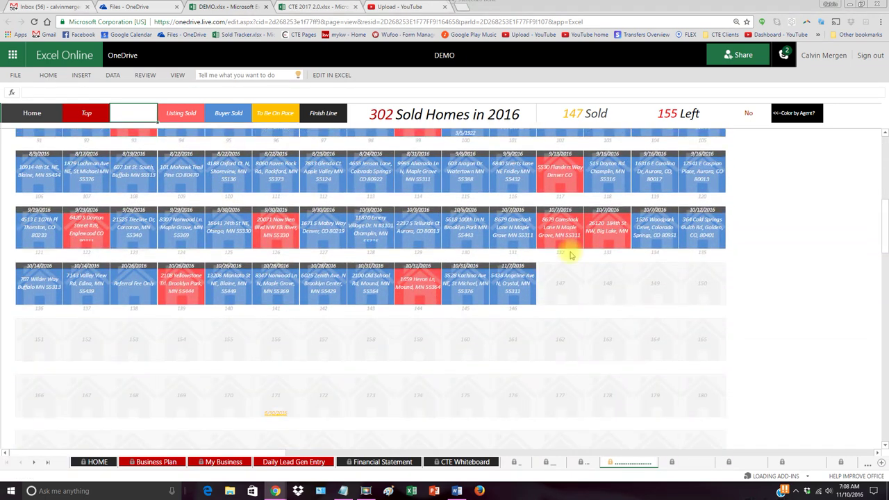
scroll(565, 255, "down", 1)
scroll(486, 262, "down", 3)
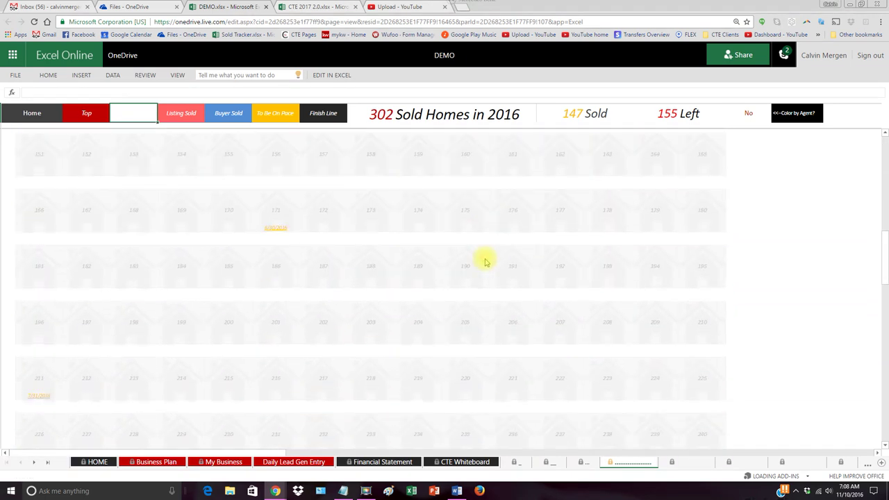
left_click(270, 232)
left_click(36, 370)
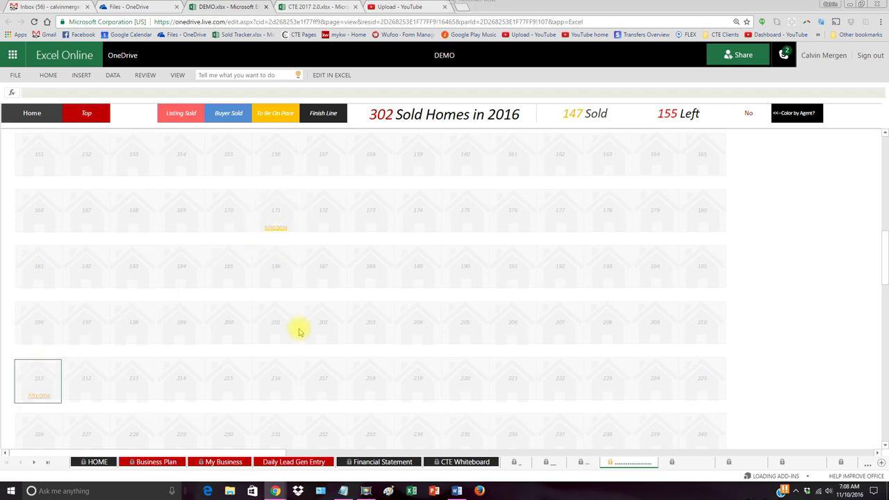
left_click(40, 113)
Check the Sold Volume YTD dashboard and Financial Statement, then open the House Hunters scoreboard
left_click(300, 110)
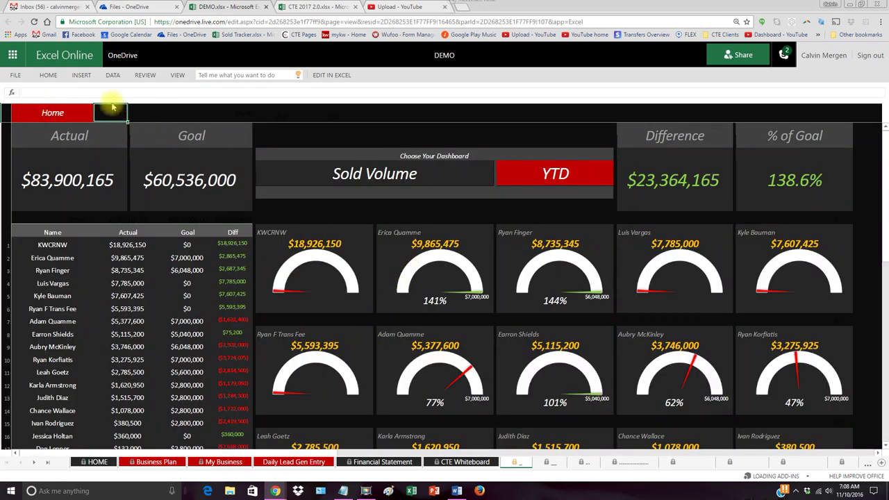
left_click(52, 114)
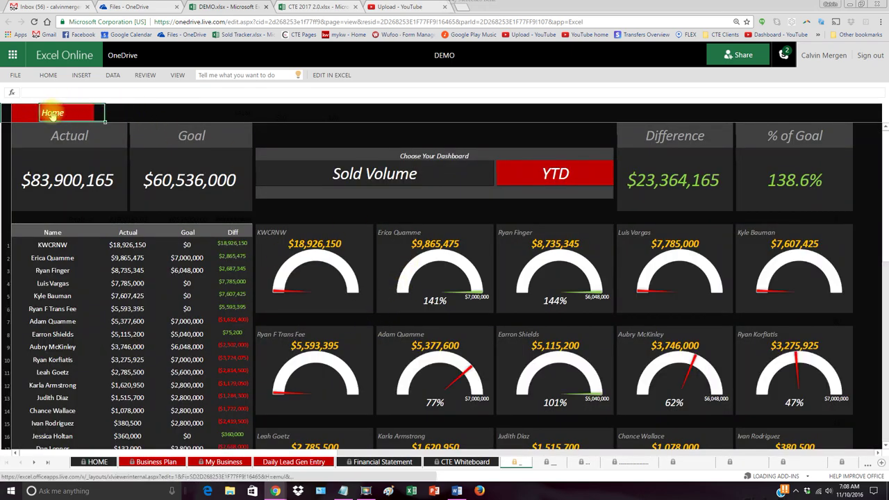
left_click(363, 110)
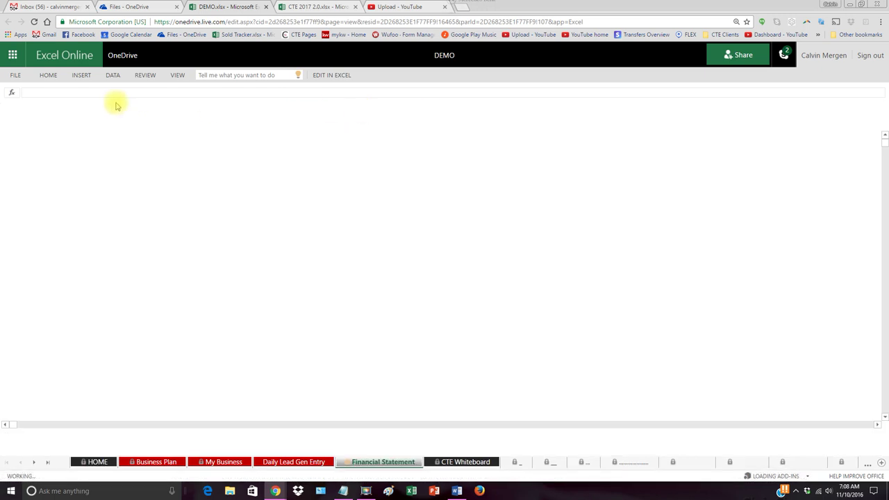
left_click(17, 113)
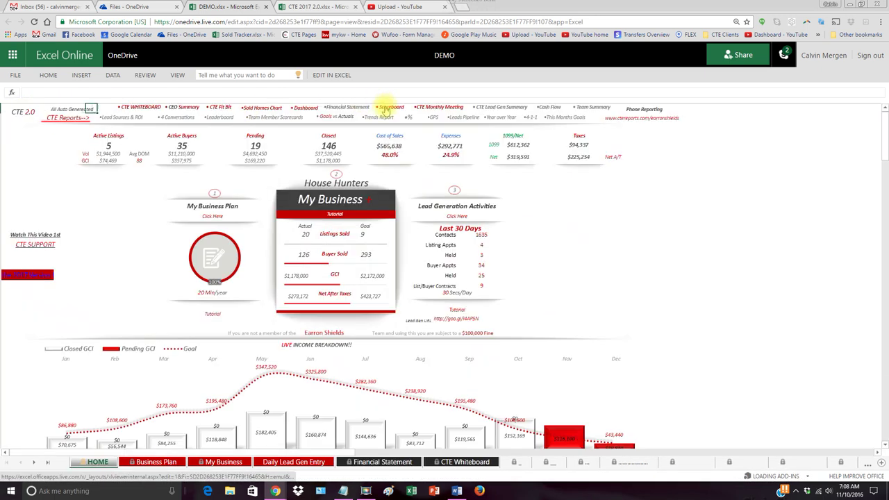
left_click(390, 108)
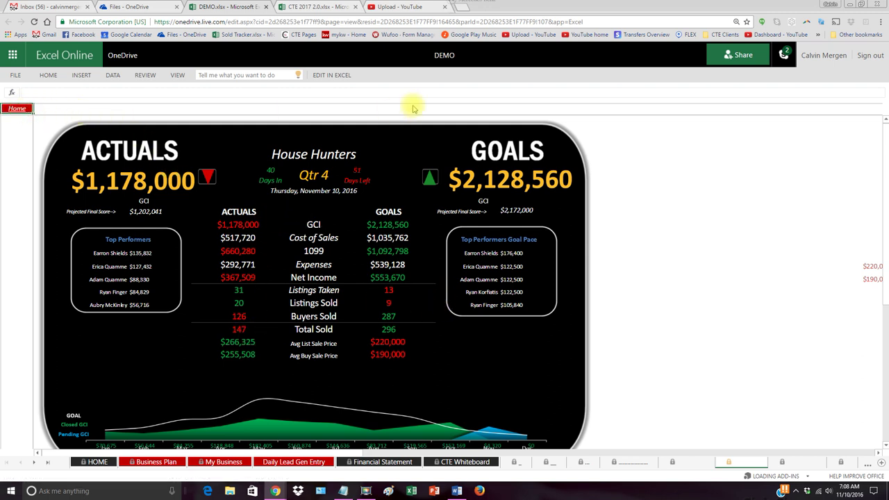
Change the CTE Monthly Meeting report month from October to November, then go back HOME
left_click(17, 110)
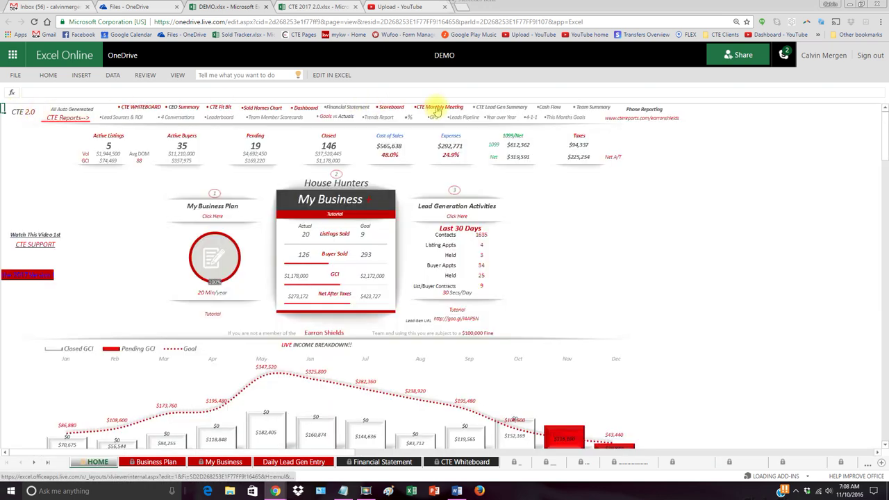
left_click(455, 108)
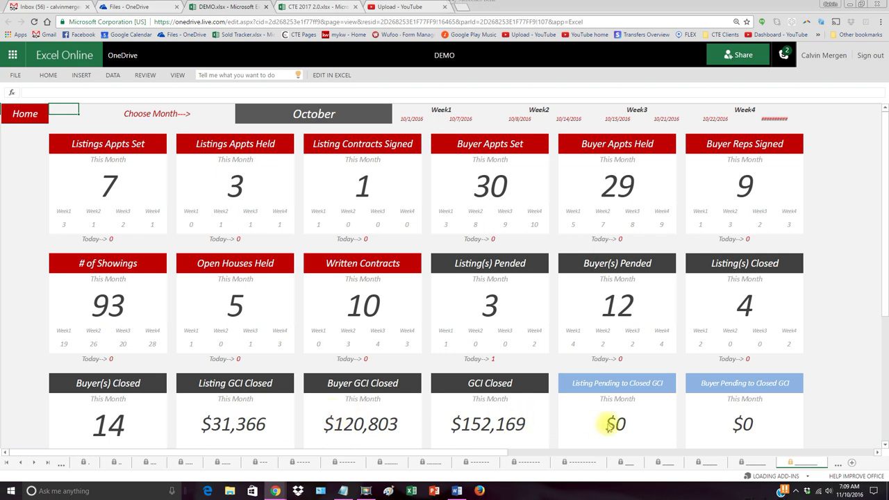
left_click(294, 114)
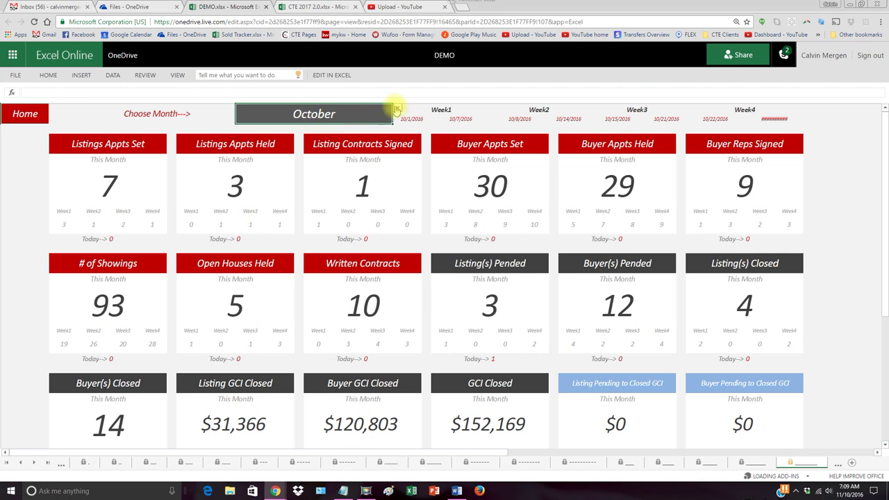
left_click(397, 108)
left_click(398, 197)
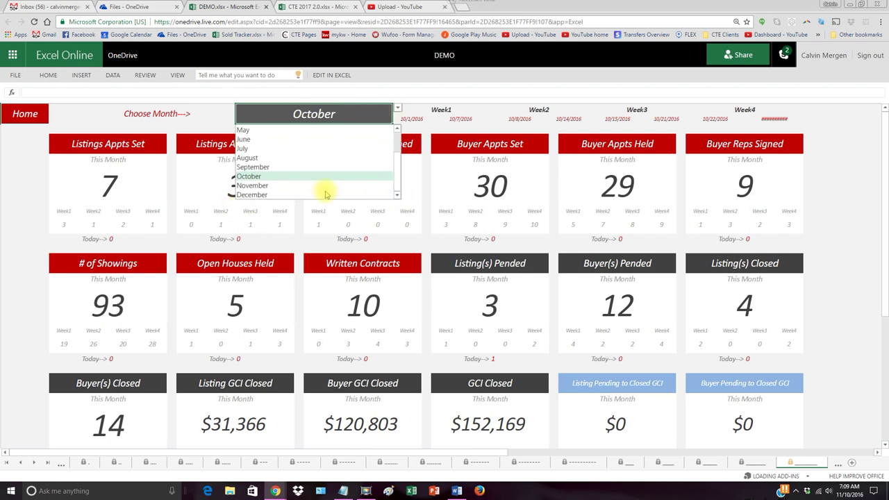
left_click(317, 185)
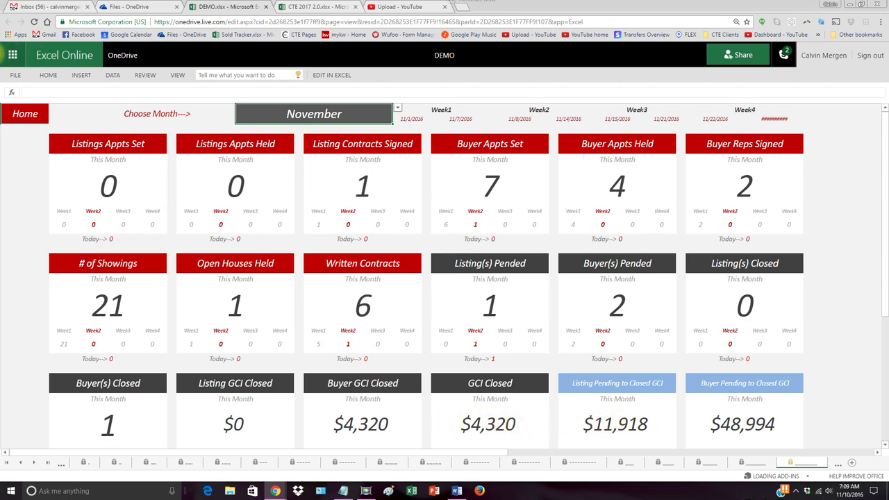
left_click(26, 113)
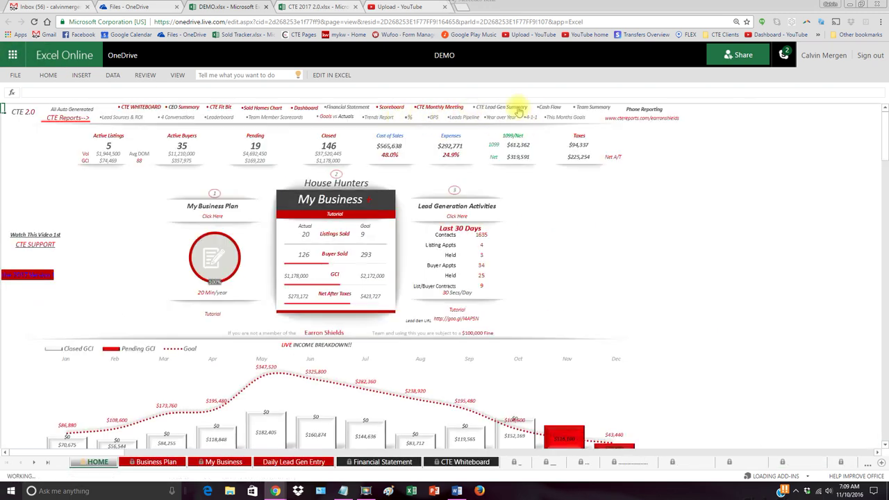
left_click(502, 109)
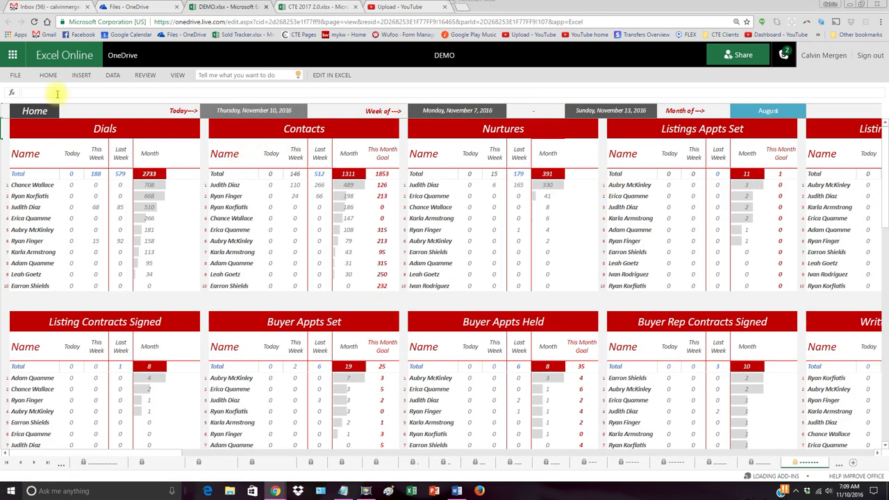
left_click(31, 110)
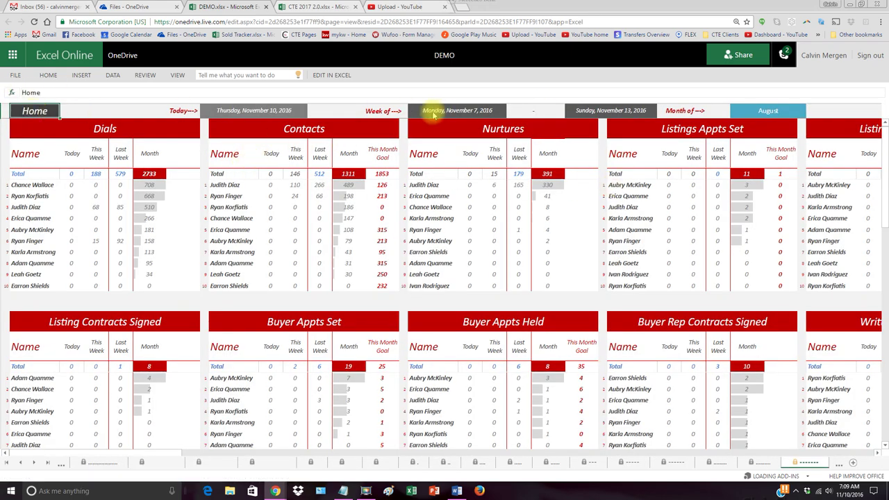
left_click(34, 113)
left_click_drag(266, 122, 624, 121)
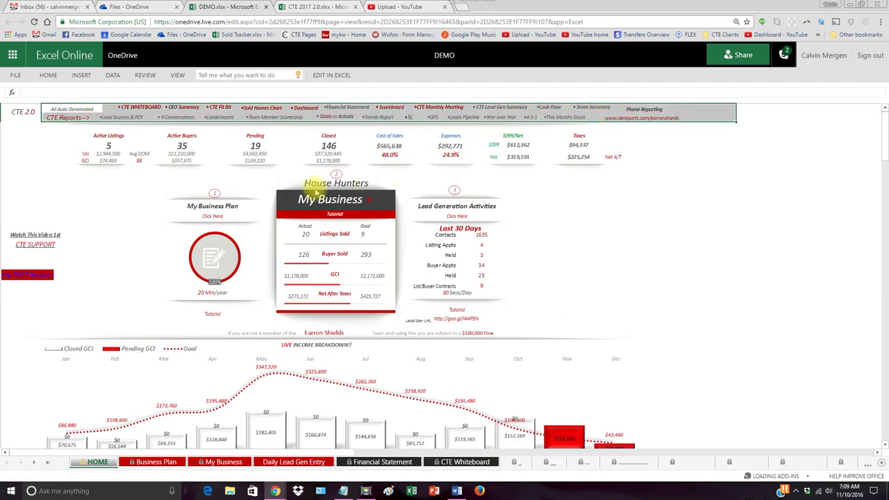
left_click(87, 112)
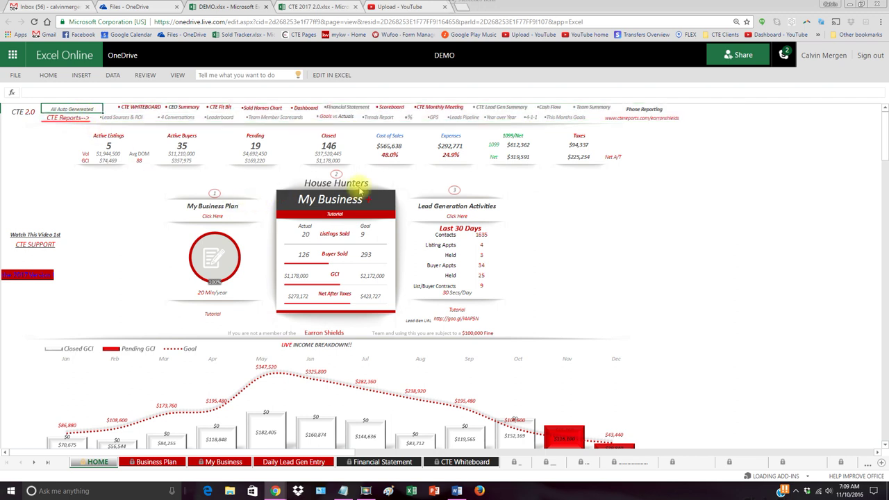